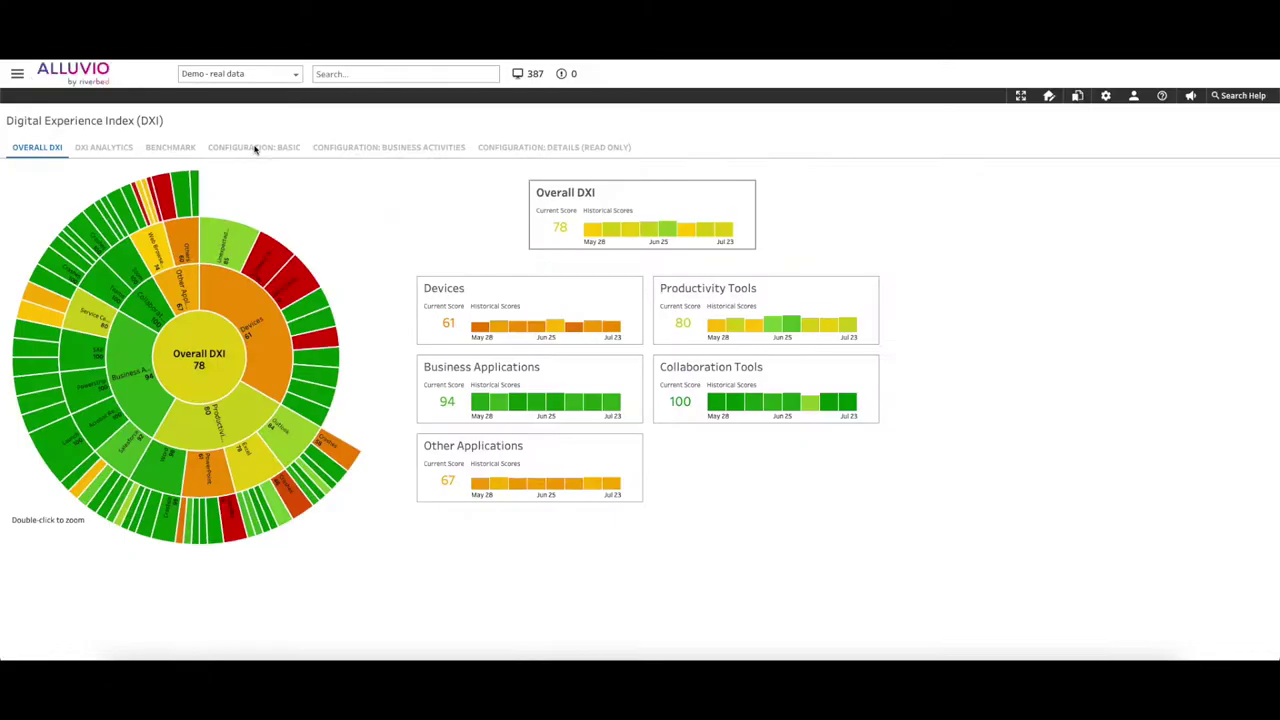
Change the DXI benchmark industry from Global to Health Care, save, and return to Overall DXI
left_click(252, 150)
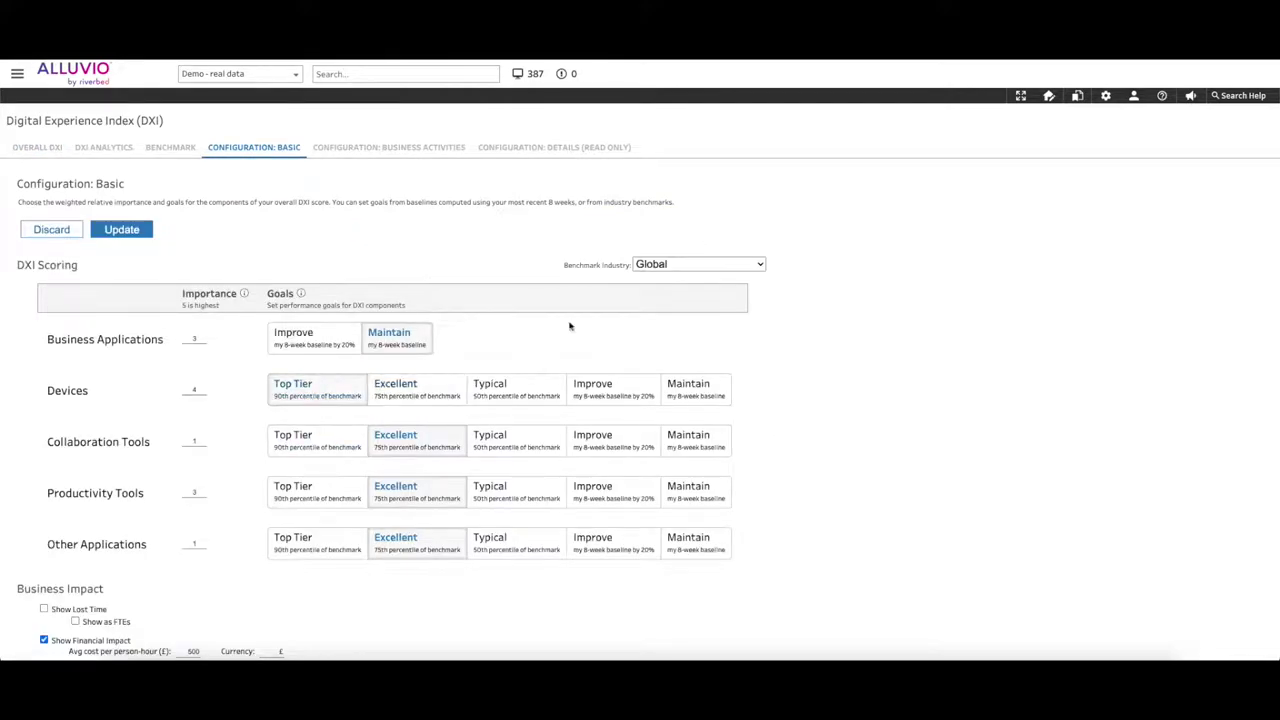
left_click(698, 266)
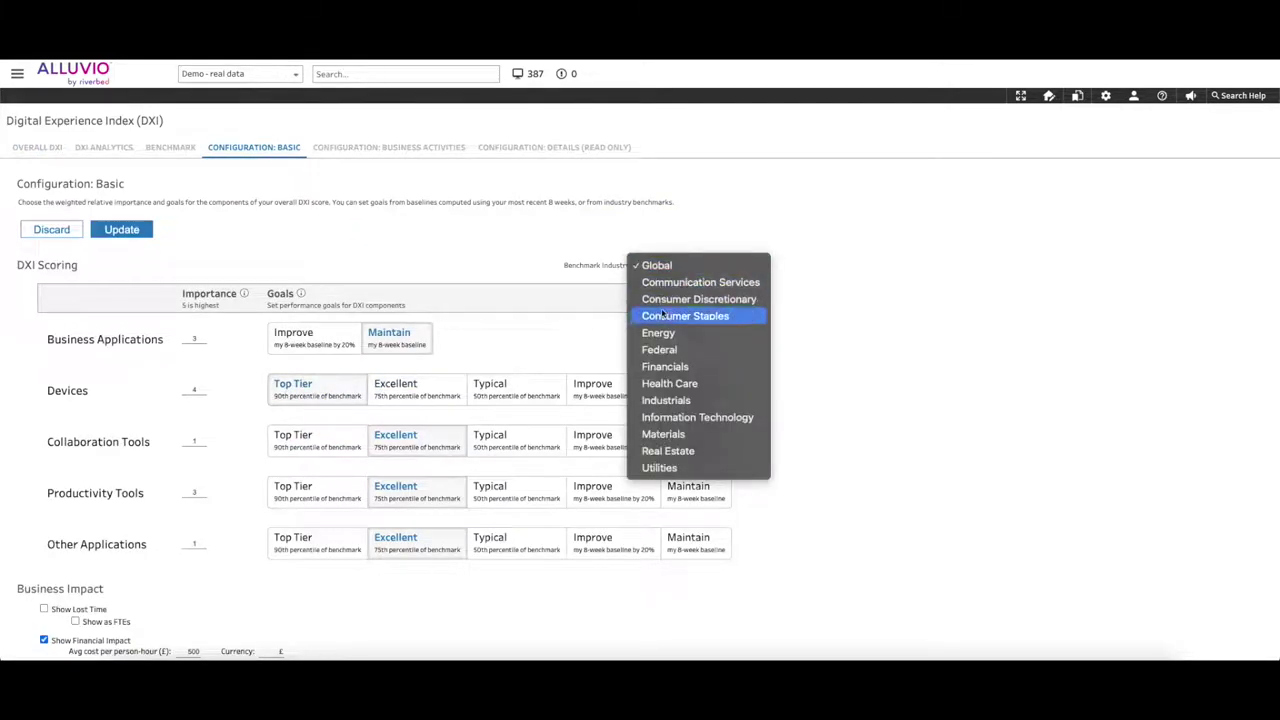
left_click(686, 384)
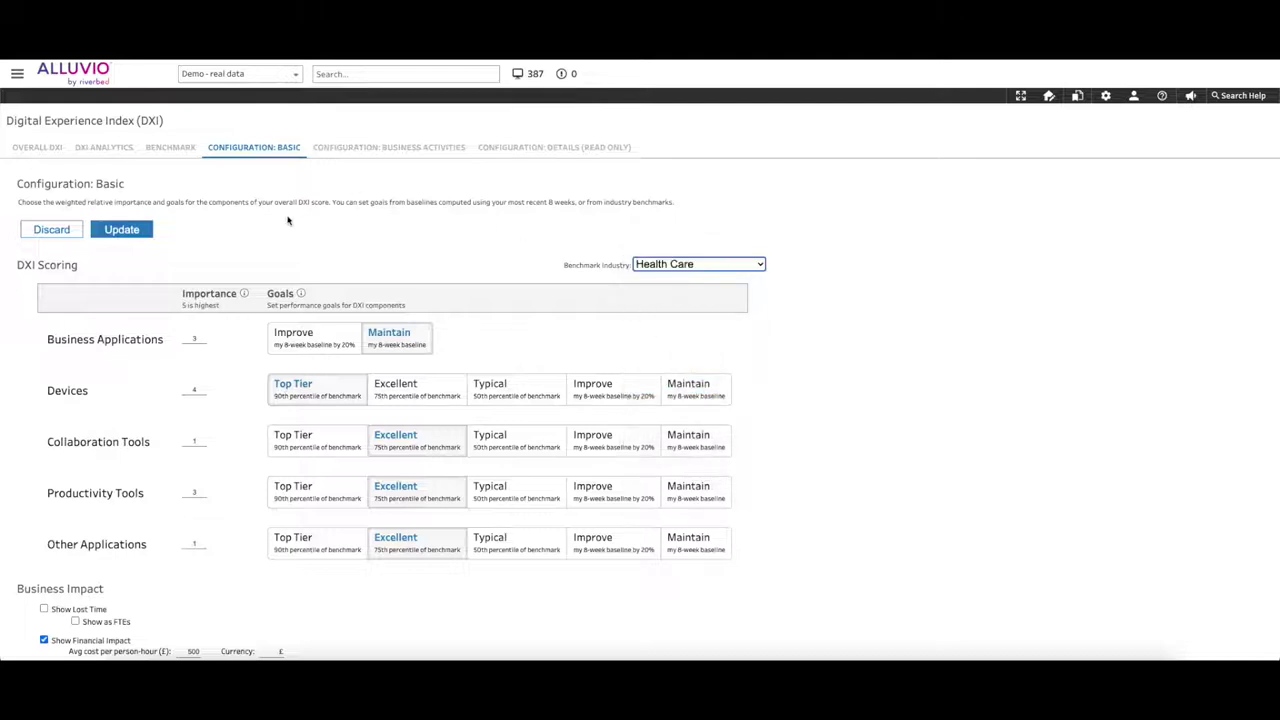
left_click(141, 230)
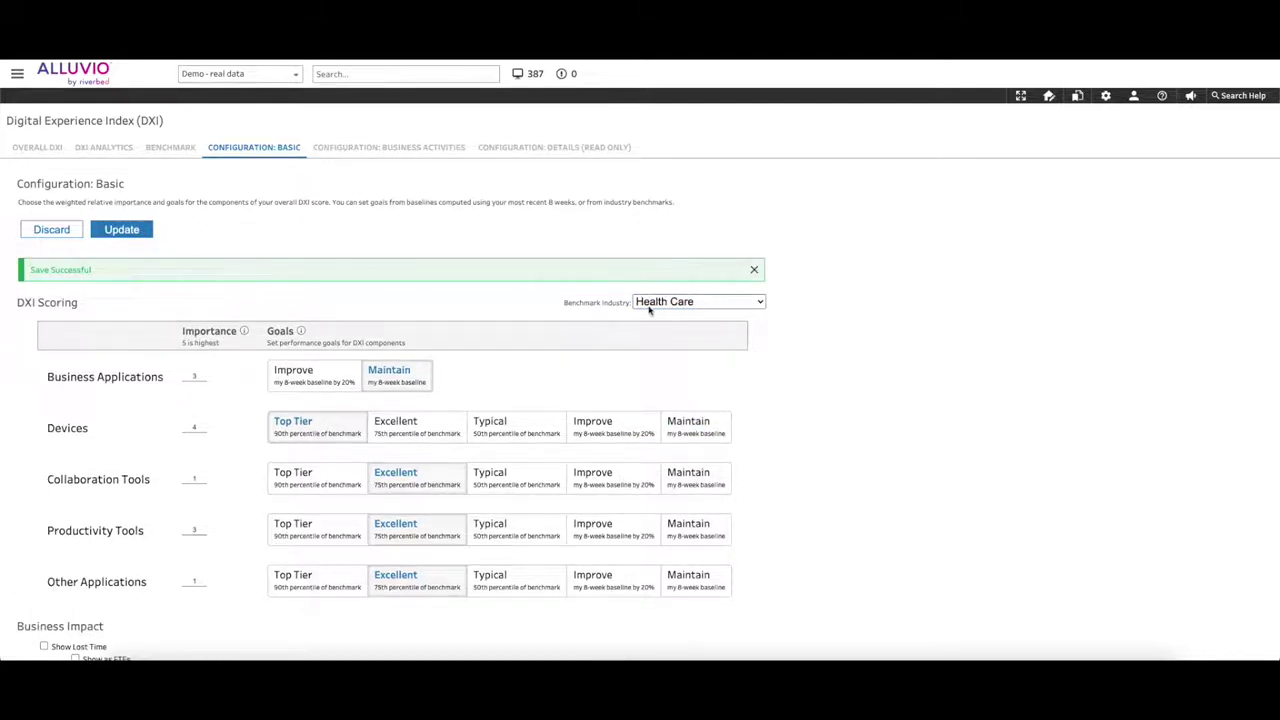
left_click(38, 148)
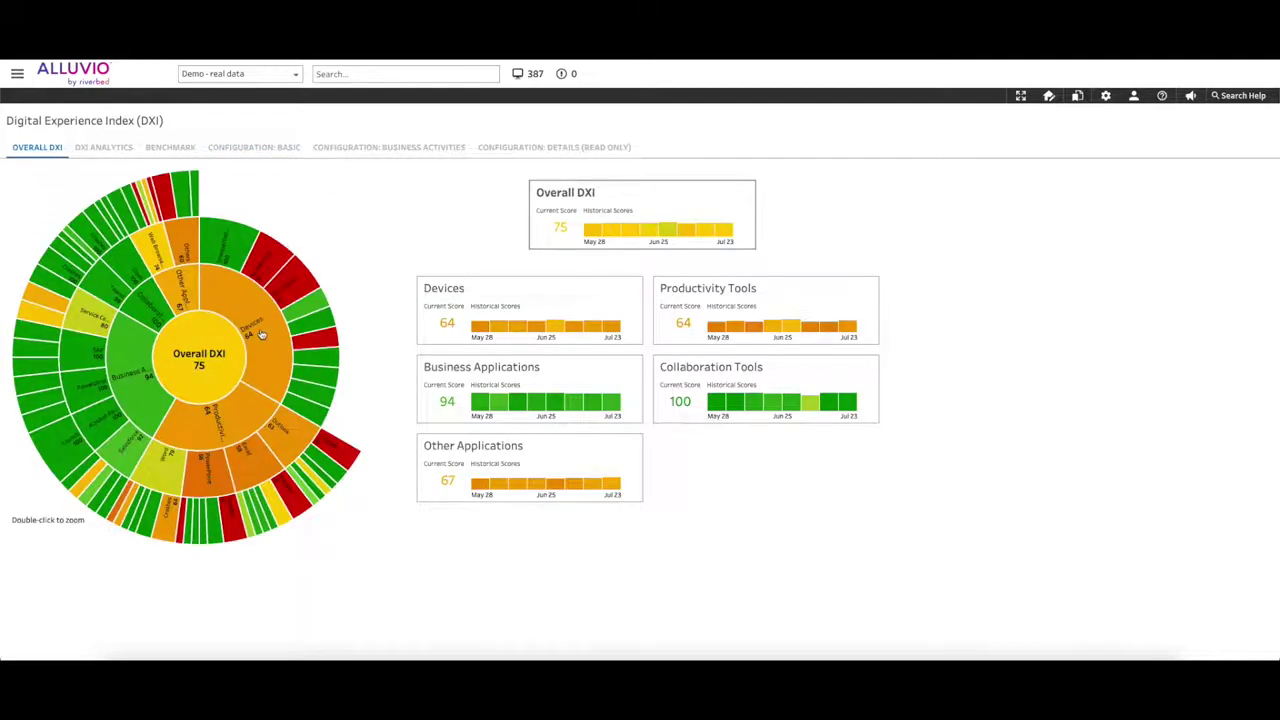
Zoom into the Devices score of 64 and open the System Crash details
double_click(260, 334)
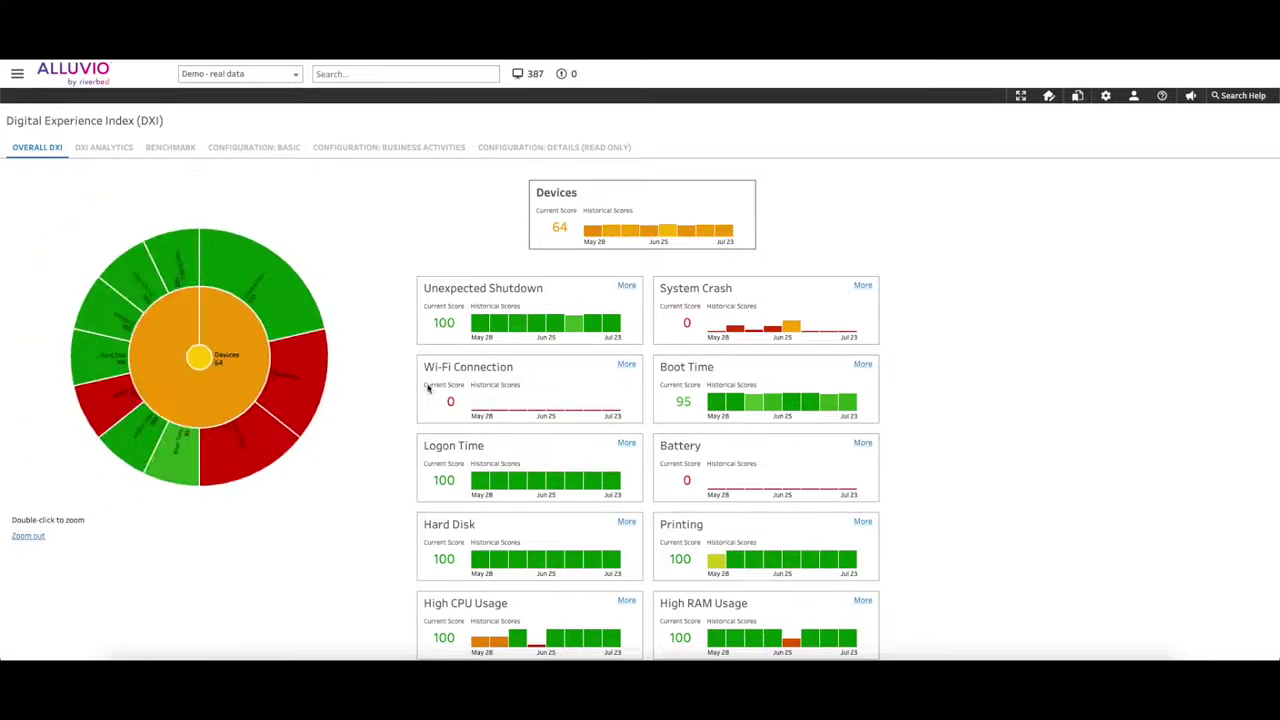
left_click(862, 285)
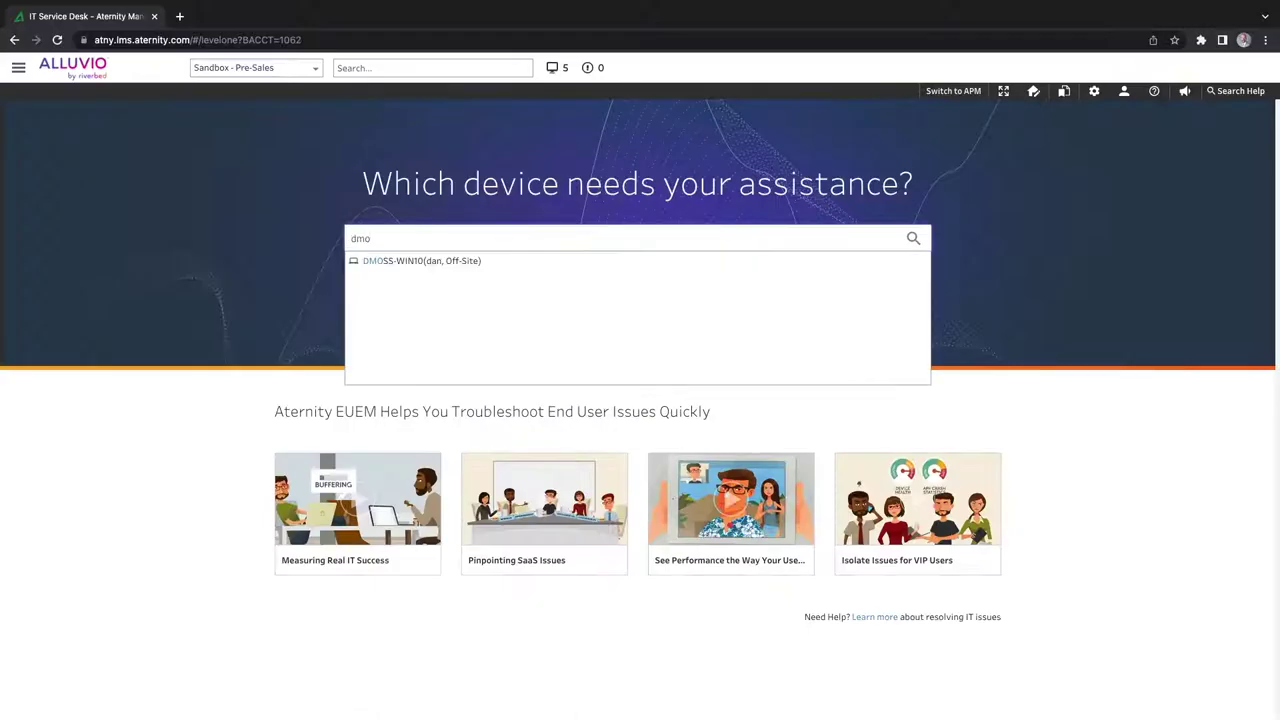
Run Empty Recycle Bin from the DMOSS-WIN10 device checklist's Available Actions
left_click(513, 263)
left_click(191, 166)
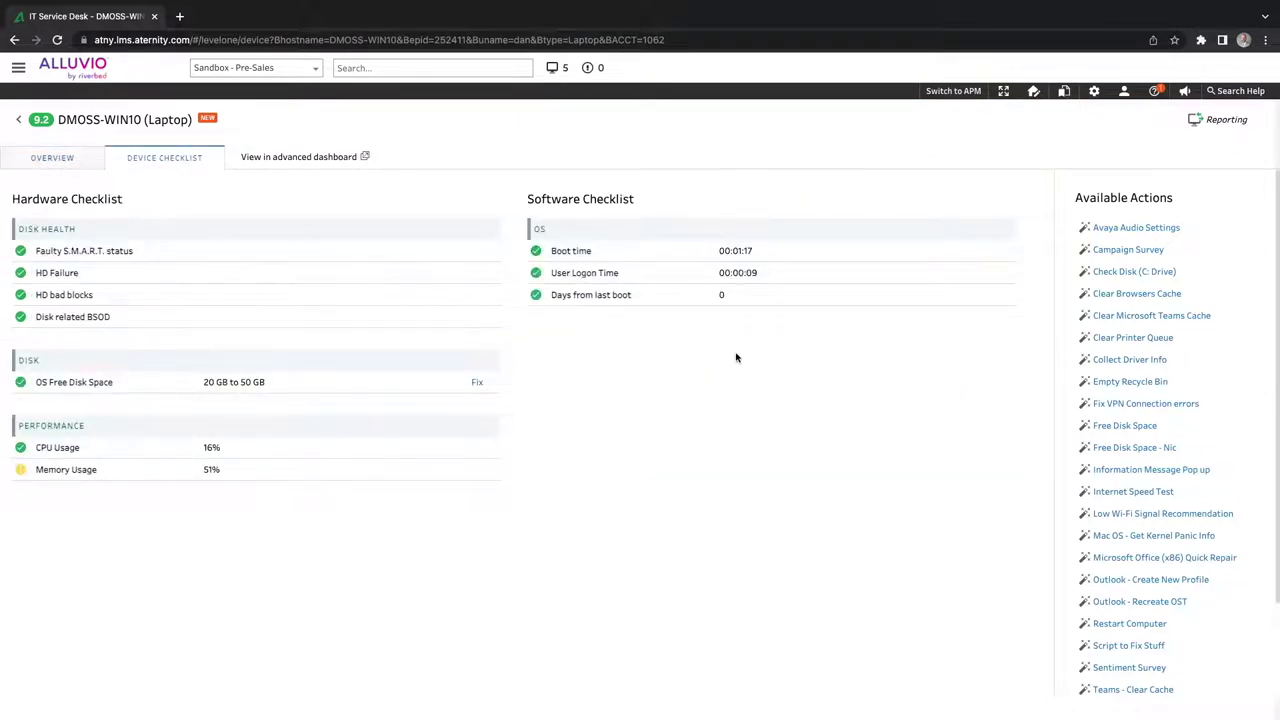
left_click(1108, 382)
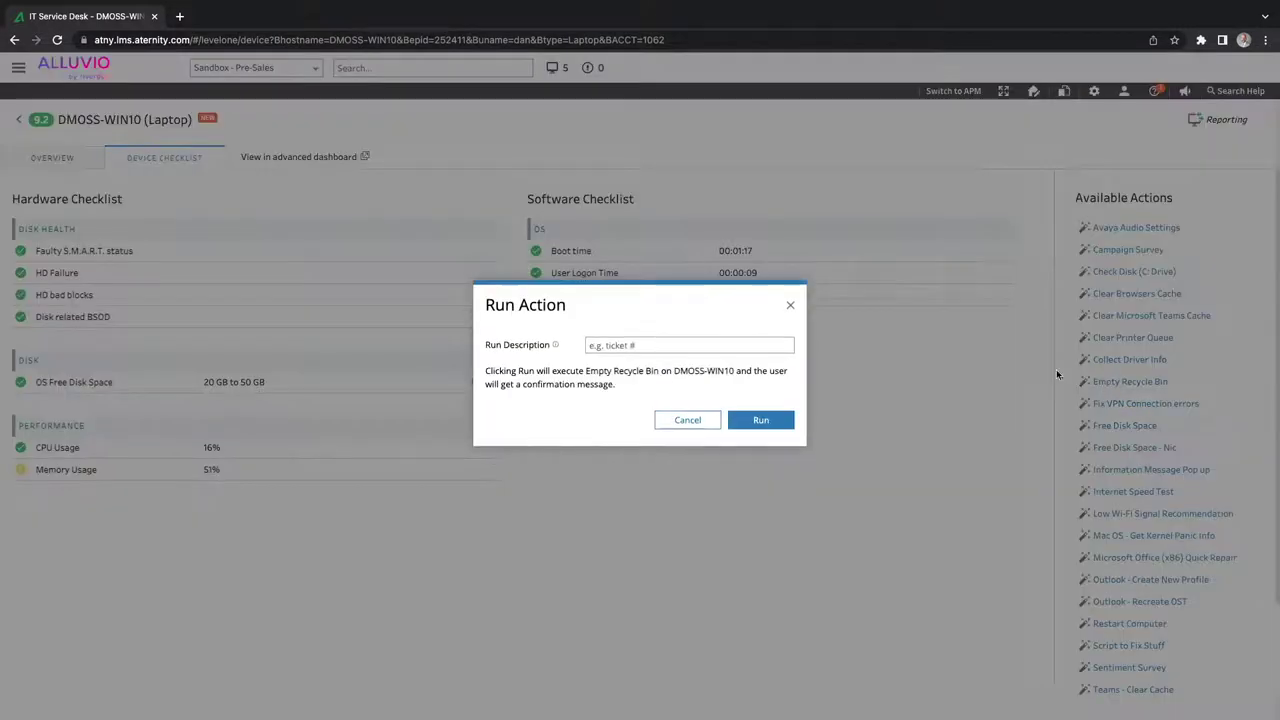
left_click(741, 417)
key("ctrl+Right")
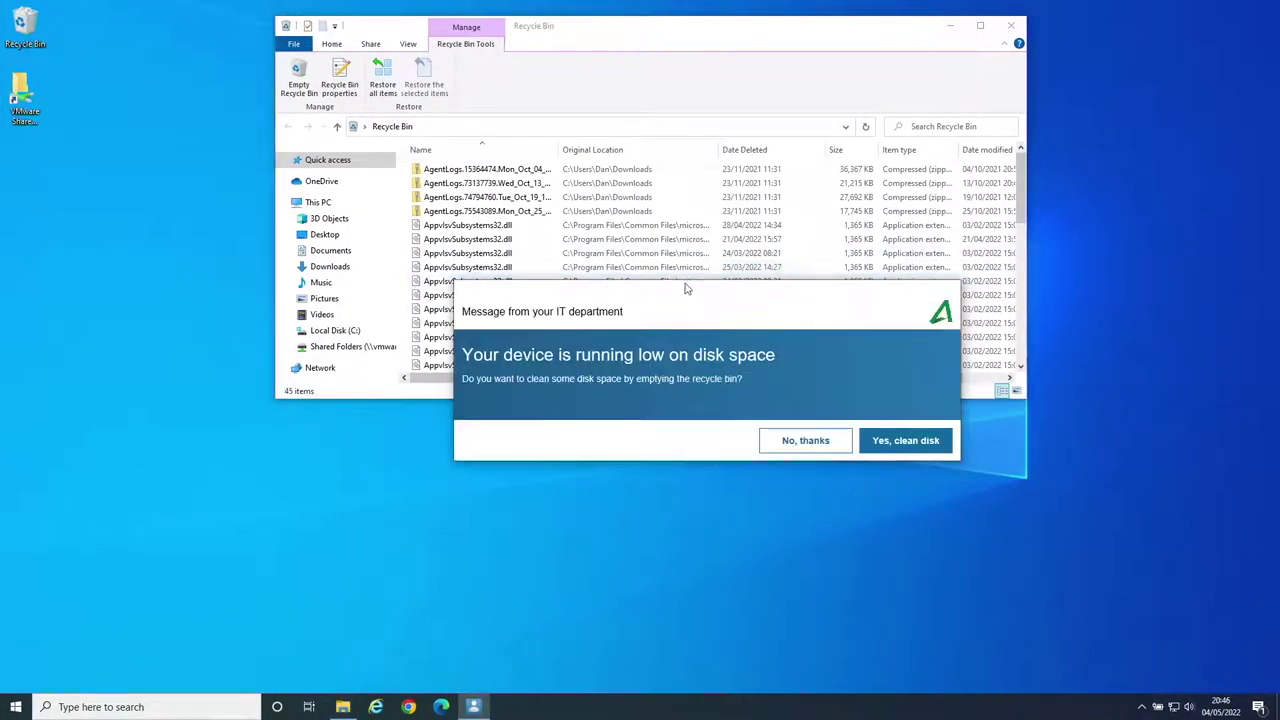
Accept the disk cleanup, then launch Outlook and dismiss its missing-DLL System Error
left_click(903, 447)
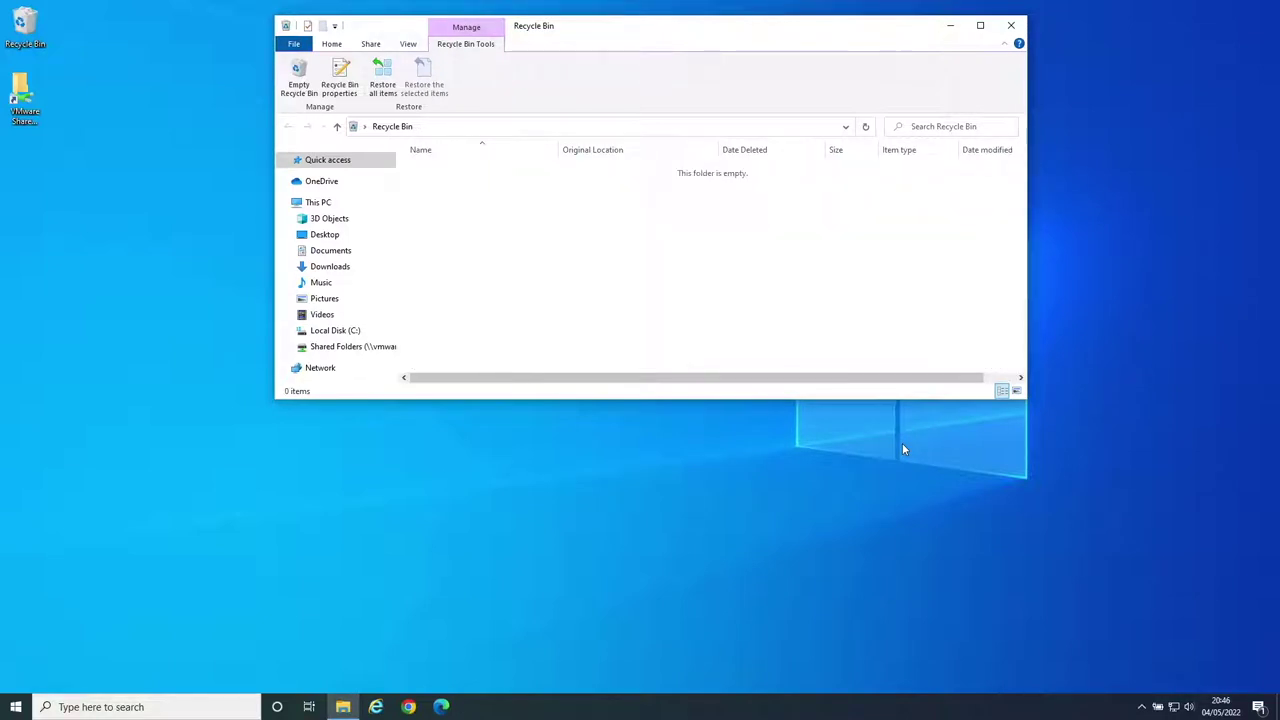
key("super")
left_click(476, 630)
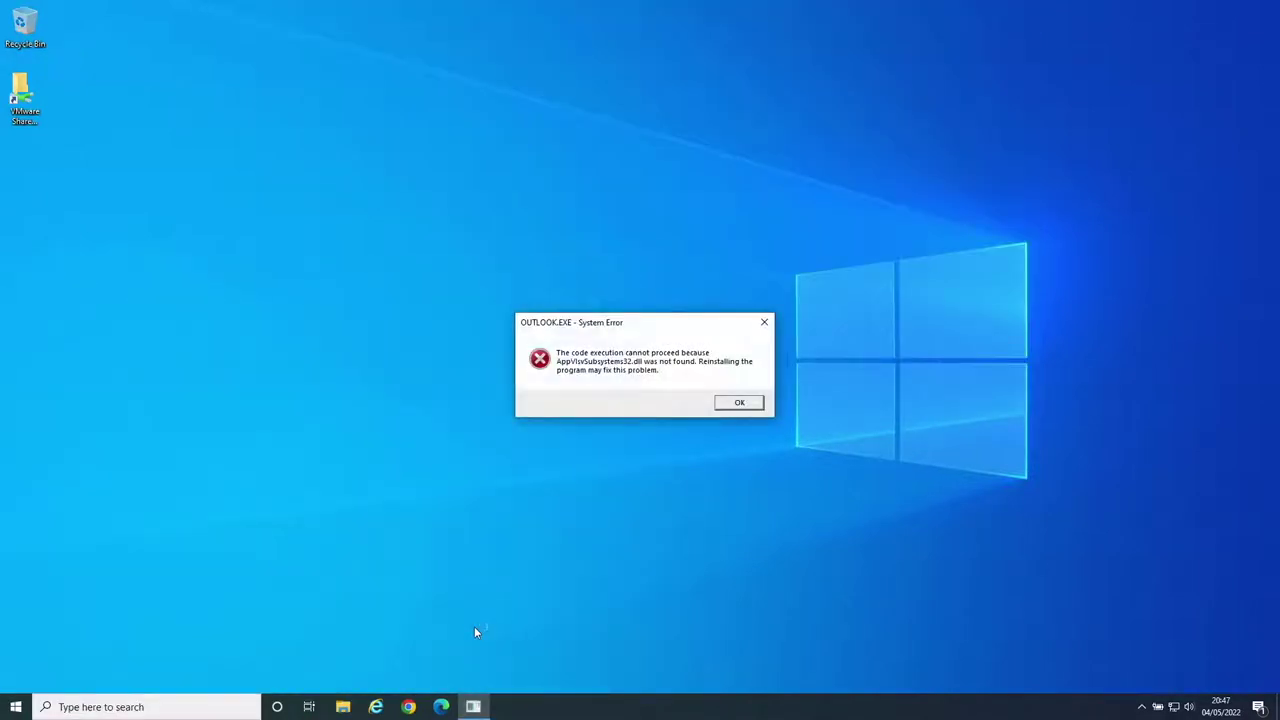
left_click(729, 406)
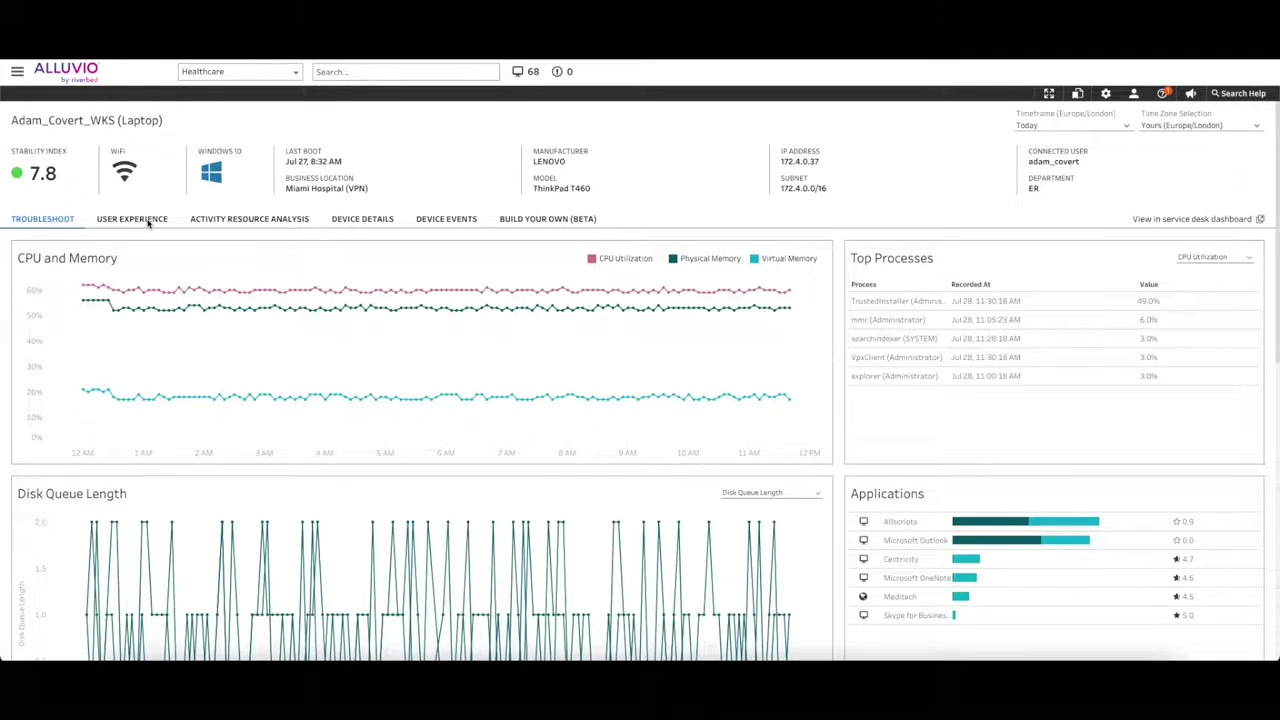
Check the laptop's Allscripts, Centricity and Outlook response times in the User Experience table
left_click(147, 222)
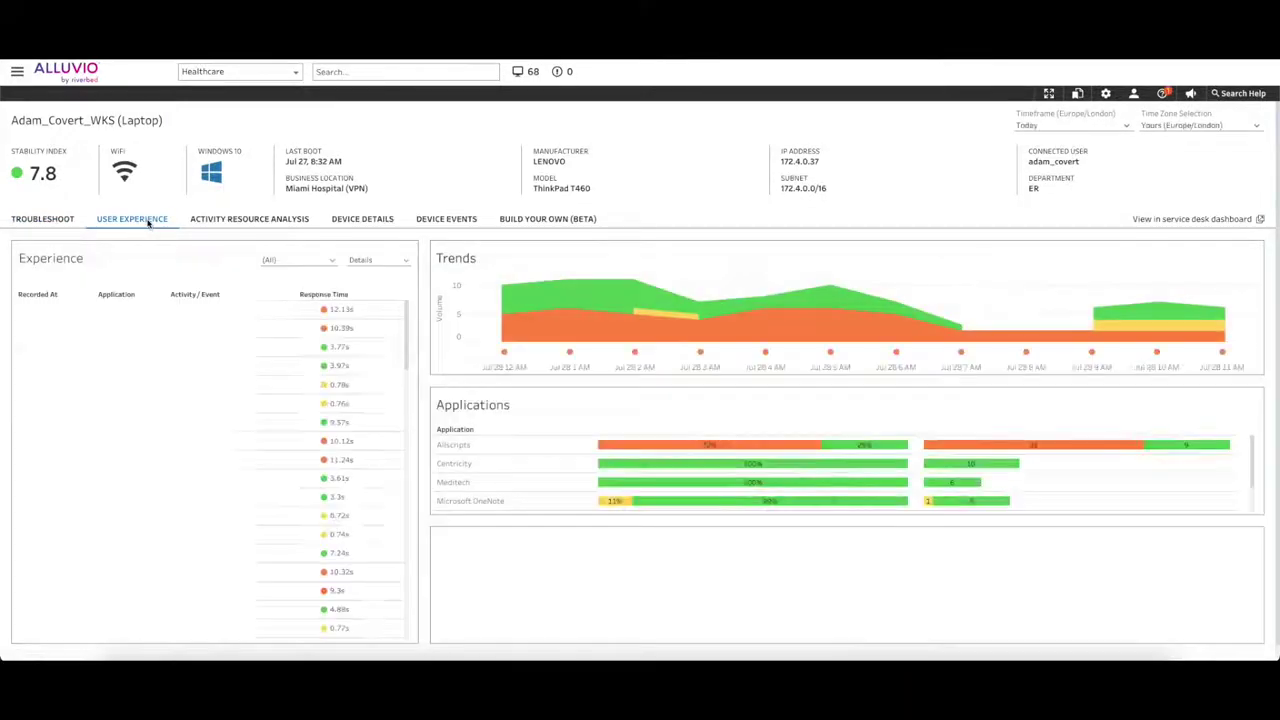
scroll(264, 363, "down", 3)
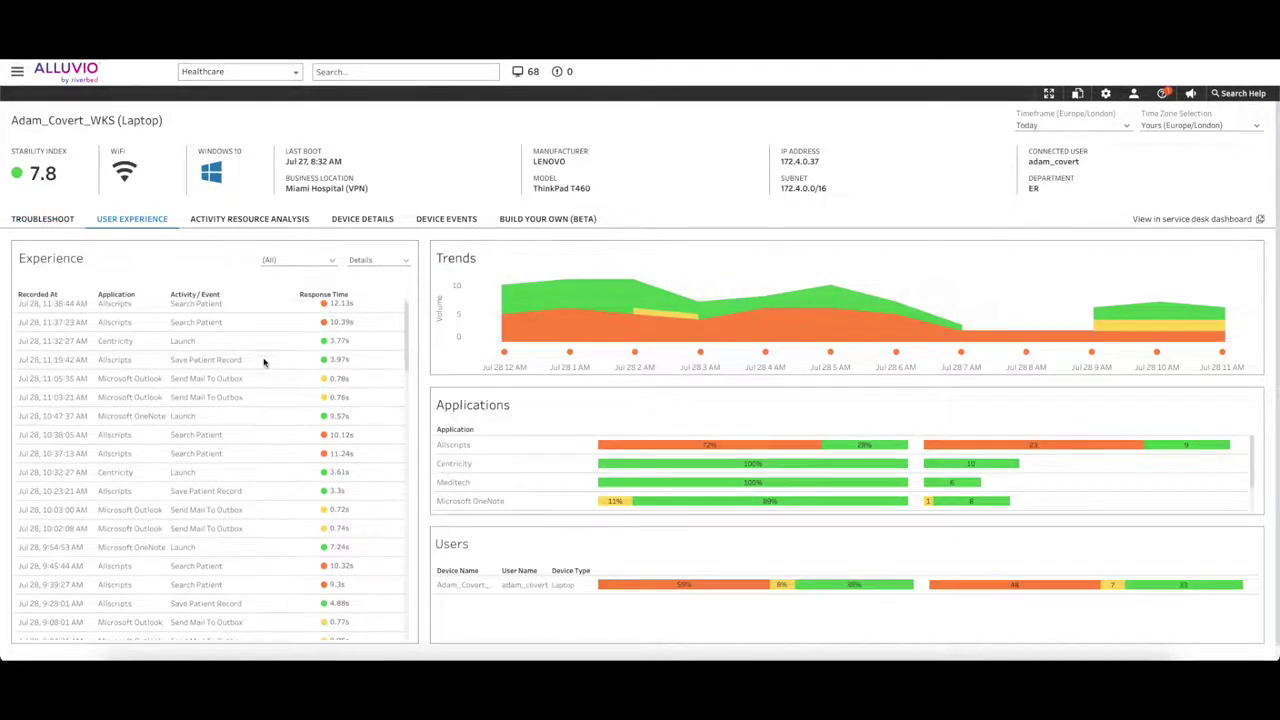
scroll(260, 362, "down", 1)
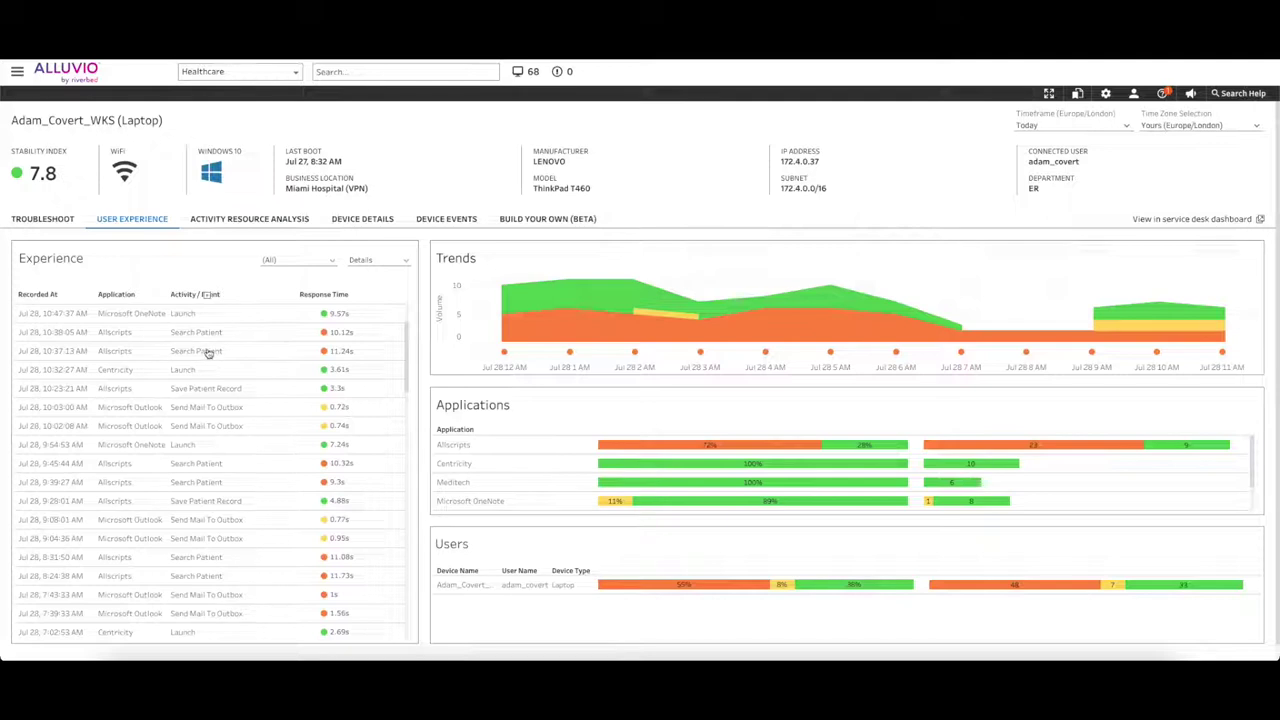
mouse_move(325, 354)
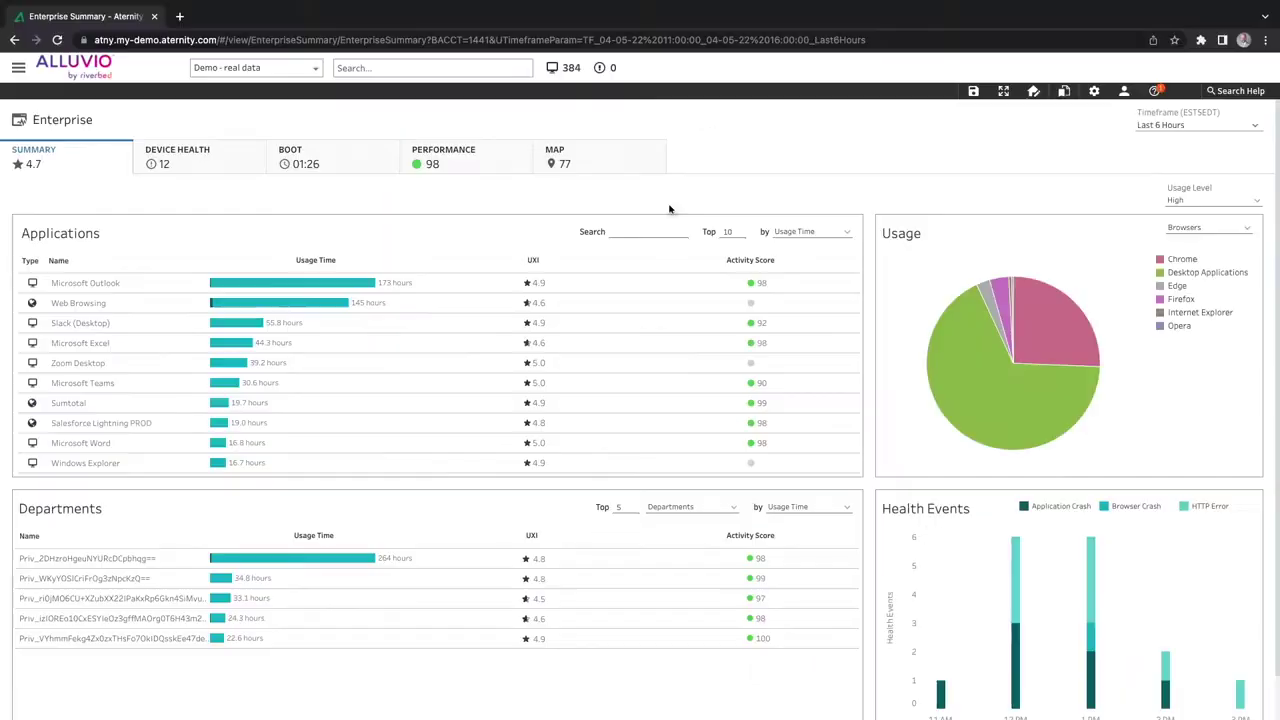
Open Validate > Configuration Change and set the change start date to Apr 24, 2022
left_click(18, 68)
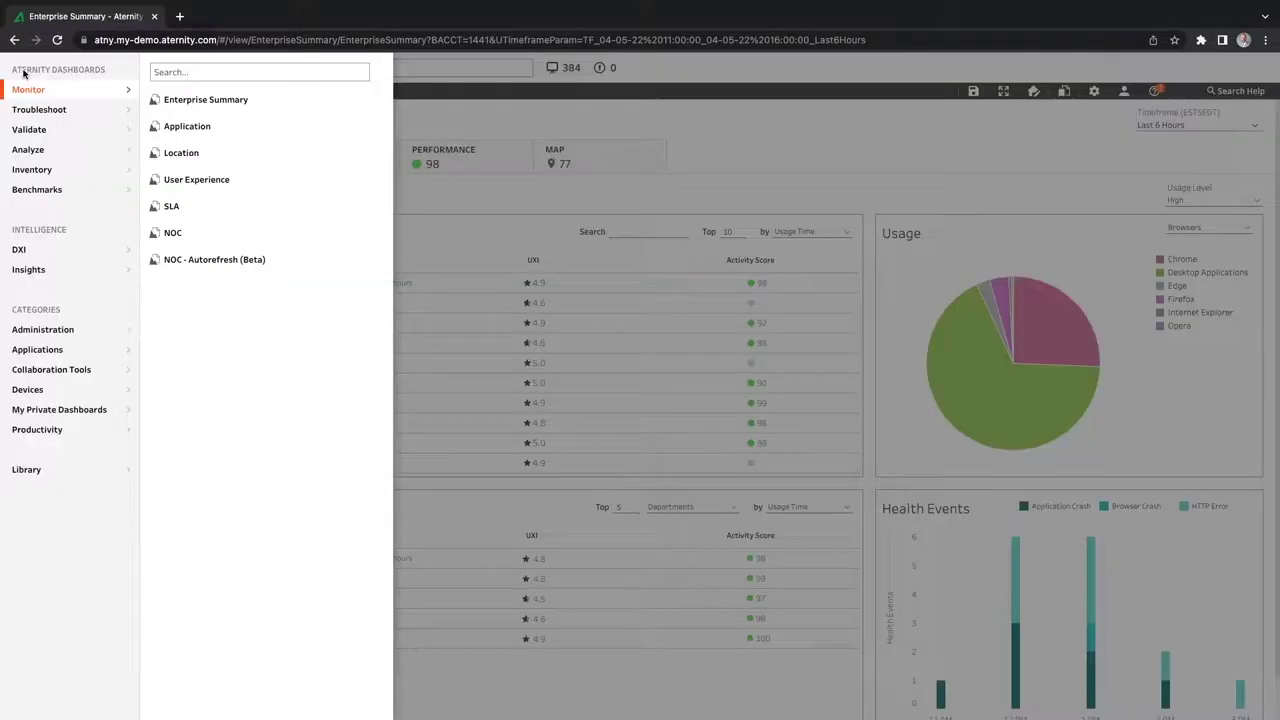
mouse_move(31, 133)
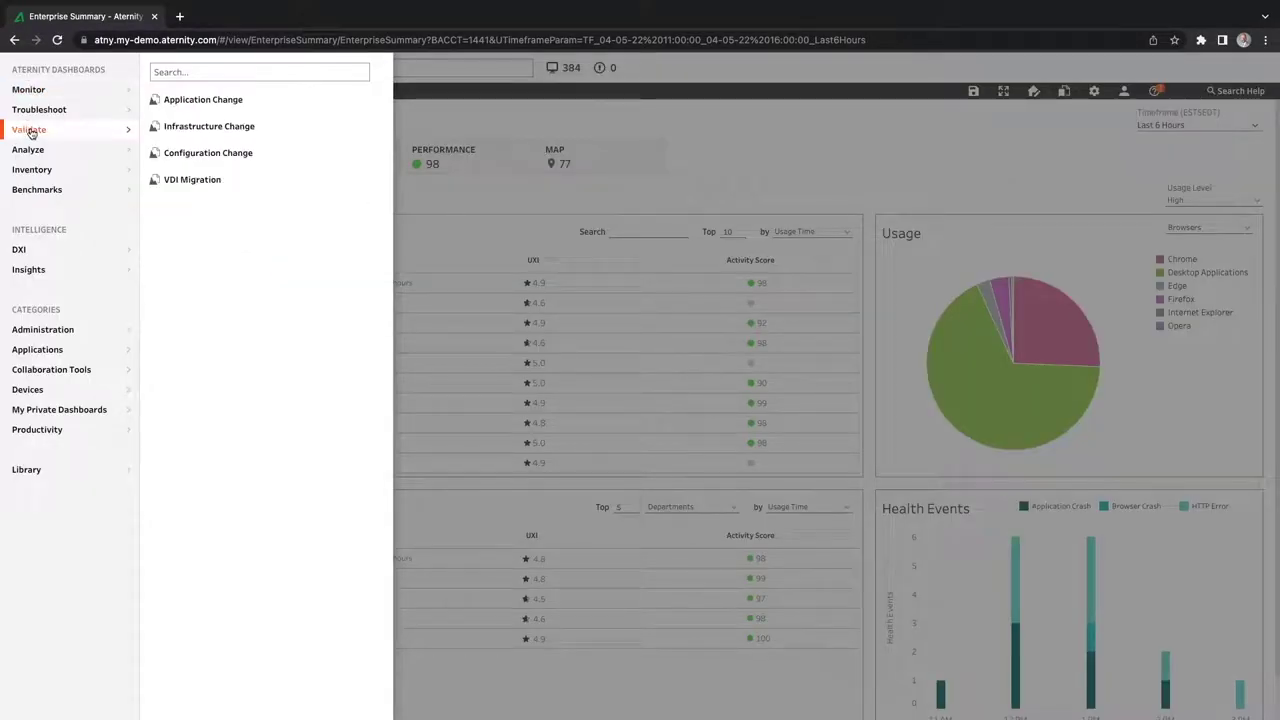
left_click(199, 156)
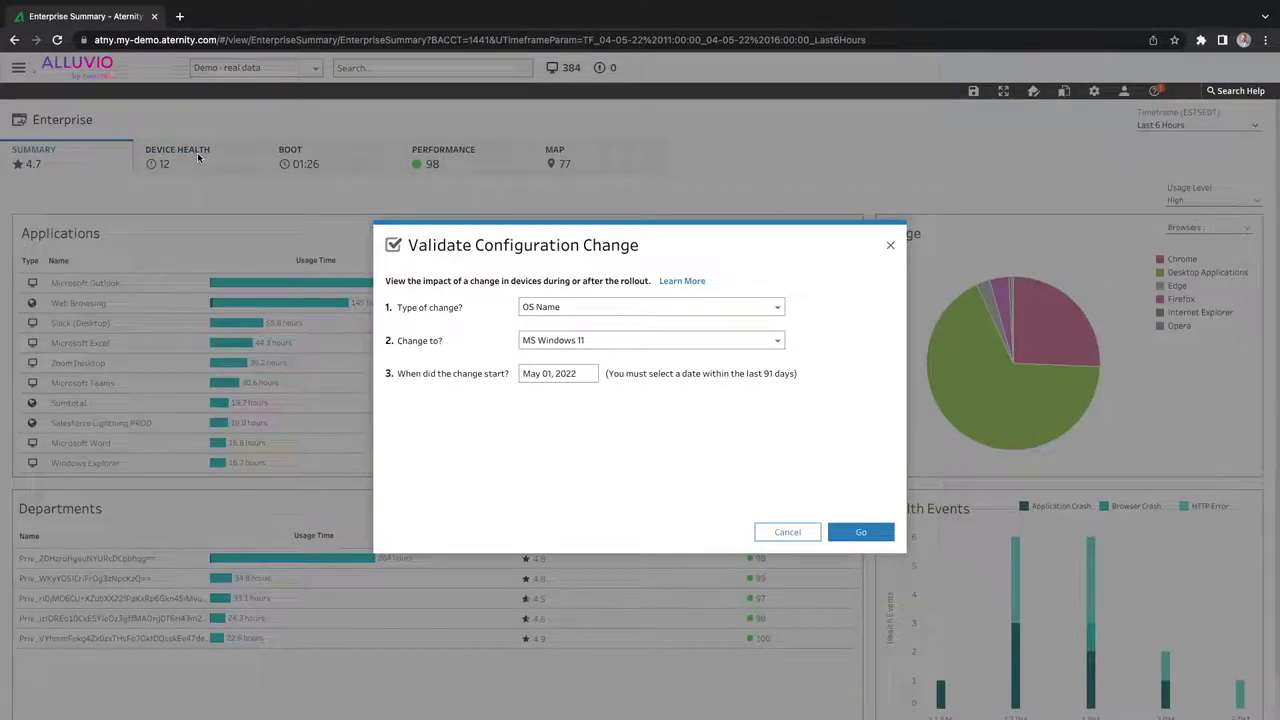
left_click(590, 376)
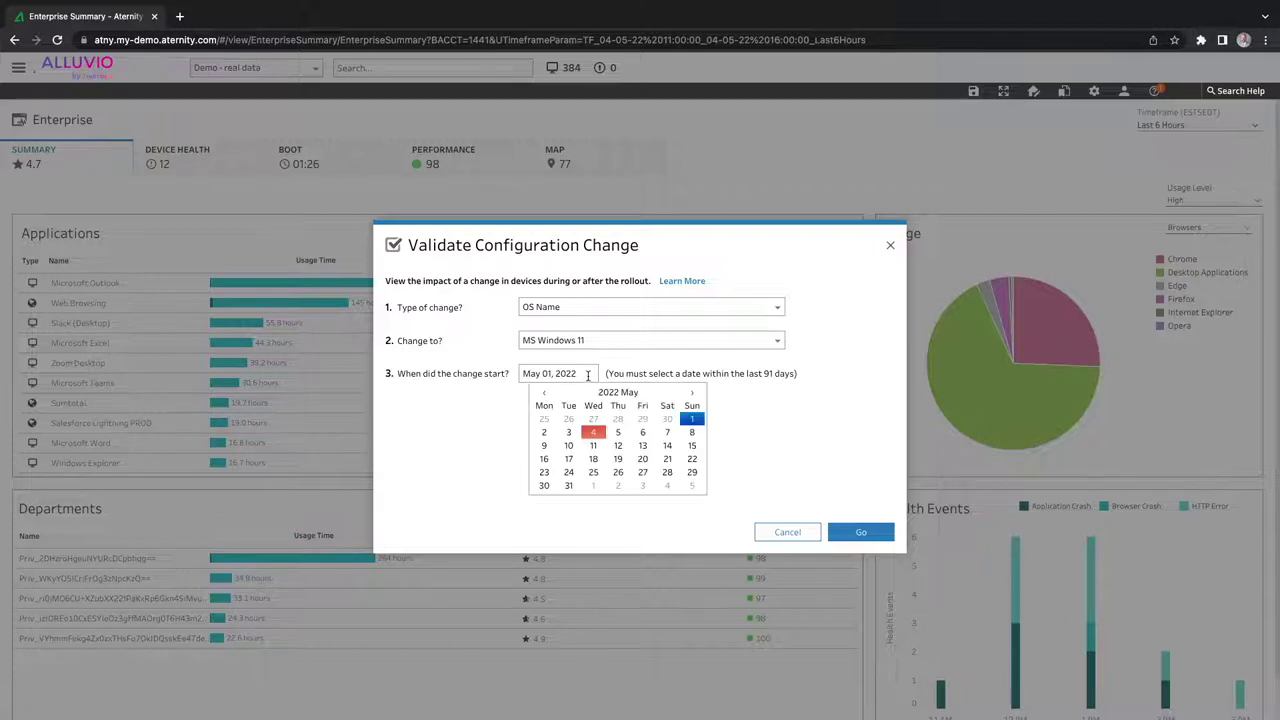
left_click(541, 394)
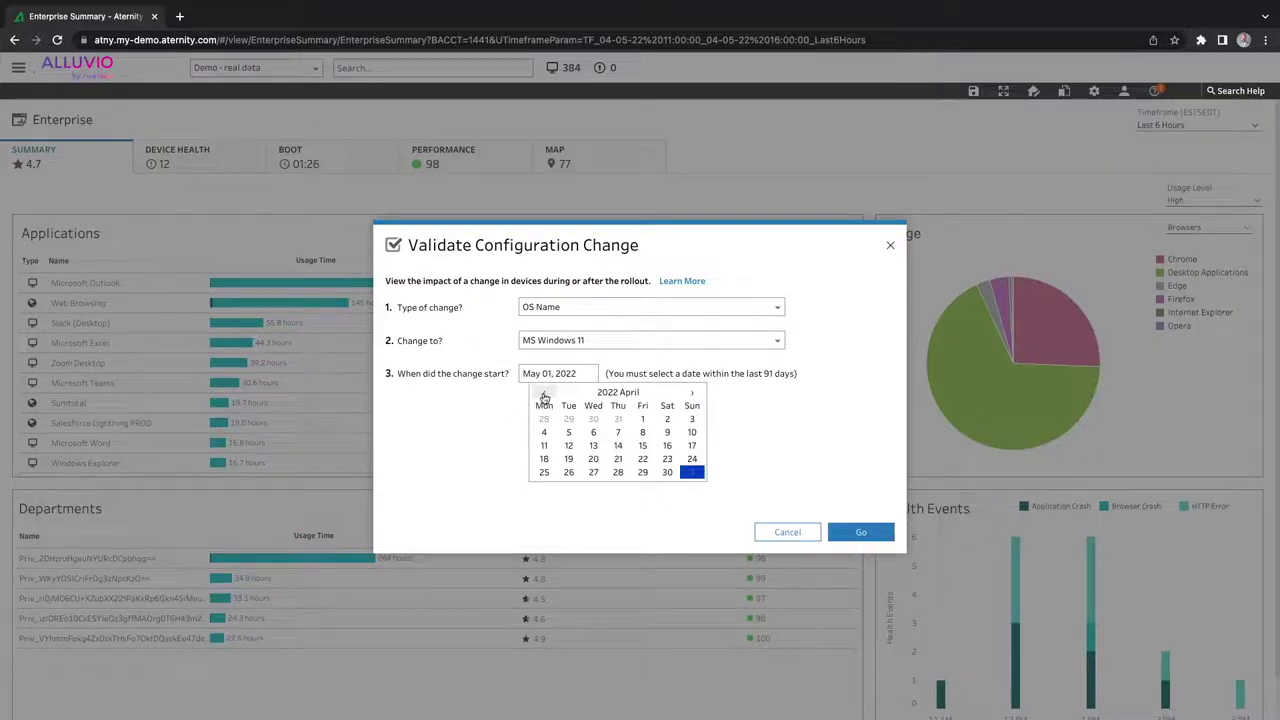
left_click(689, 459)
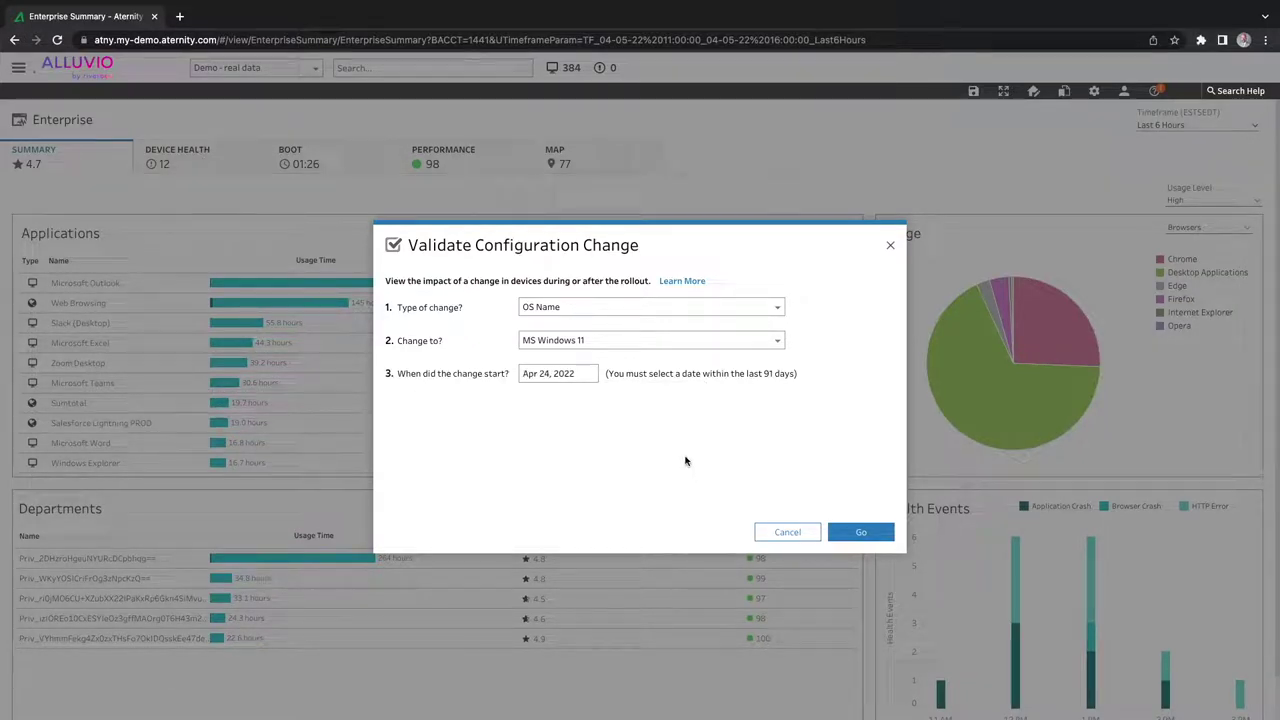
Run the MS Windows 11 validation, then send the User Sentiment Survey to DMOSS-WIN10
left_click(858, 535)
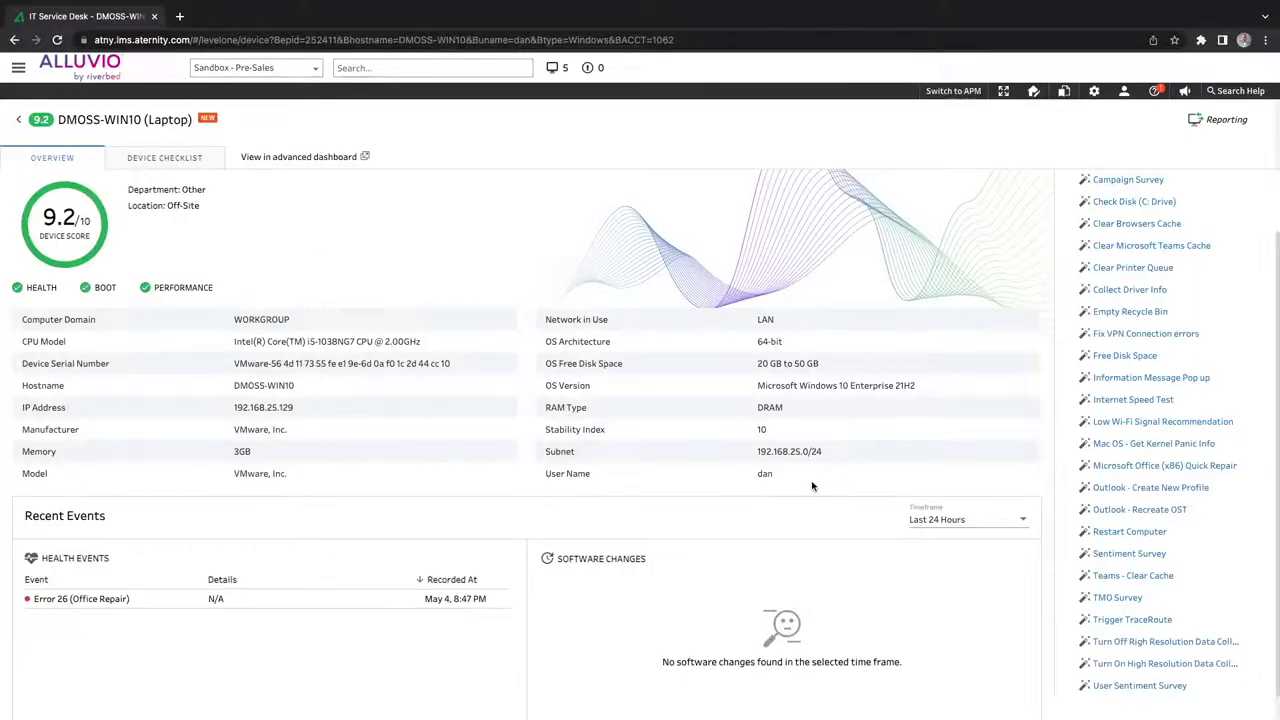
left_click(1127, 686)
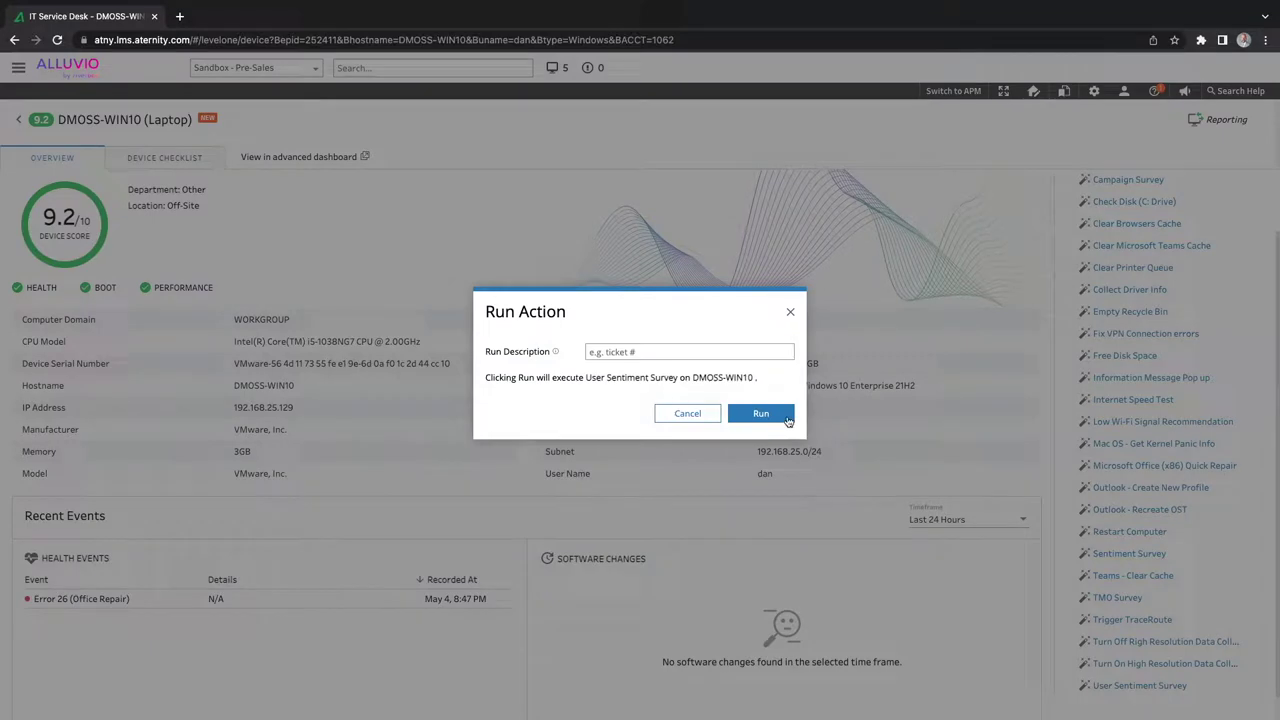
left_click(788, 421)
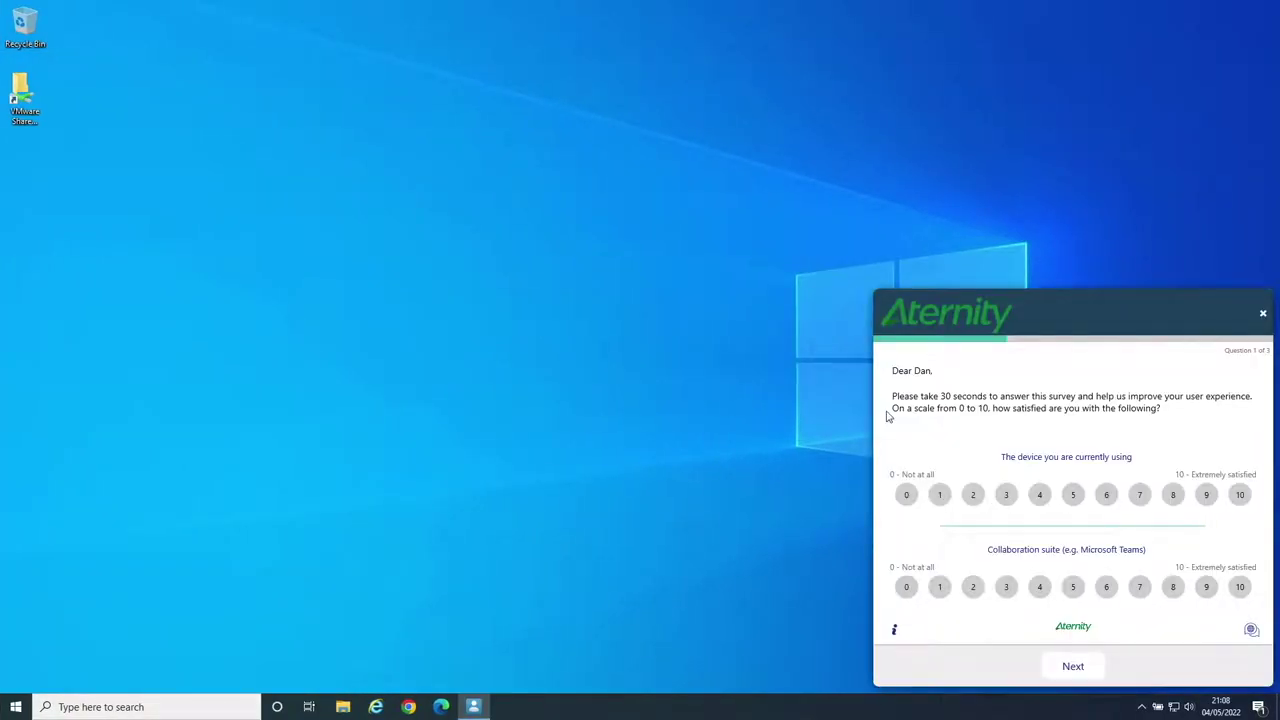
Answer question 1 with device 8 and collaboration suite 6, then rate productivity suite 9
left_click(1174, 495)
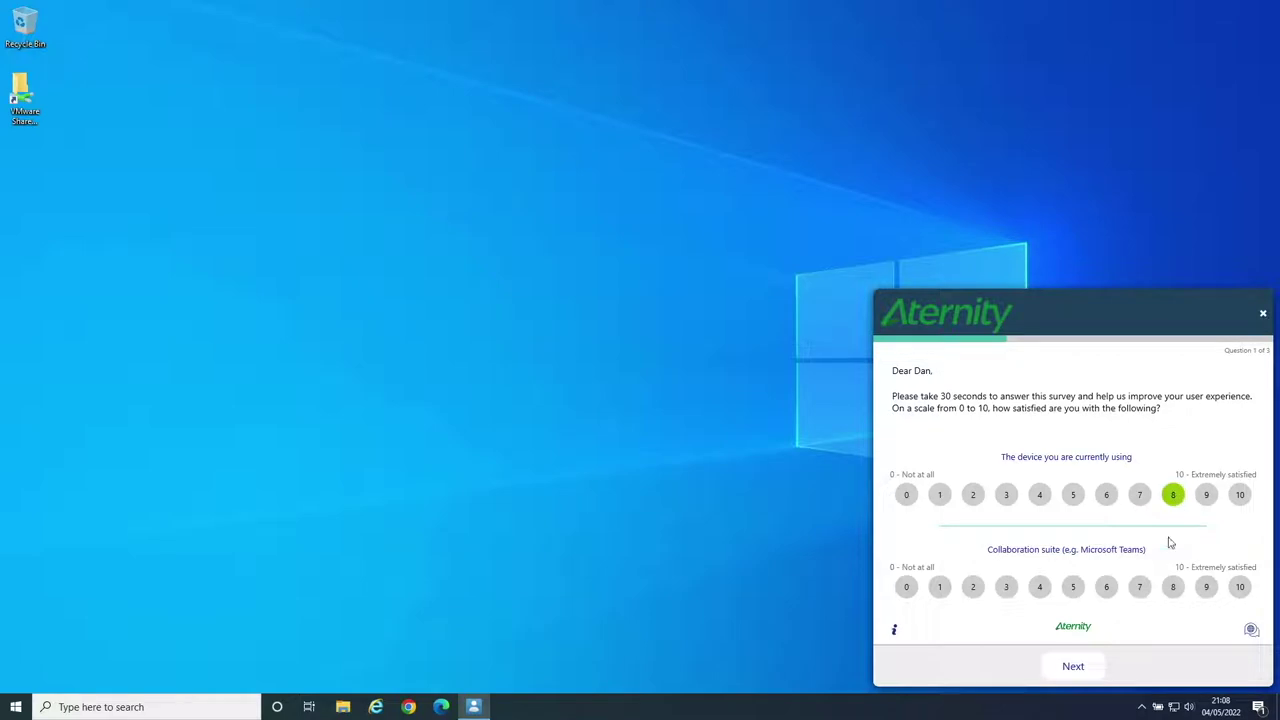
left_click(1107, 588)
left_click(1078, 667)
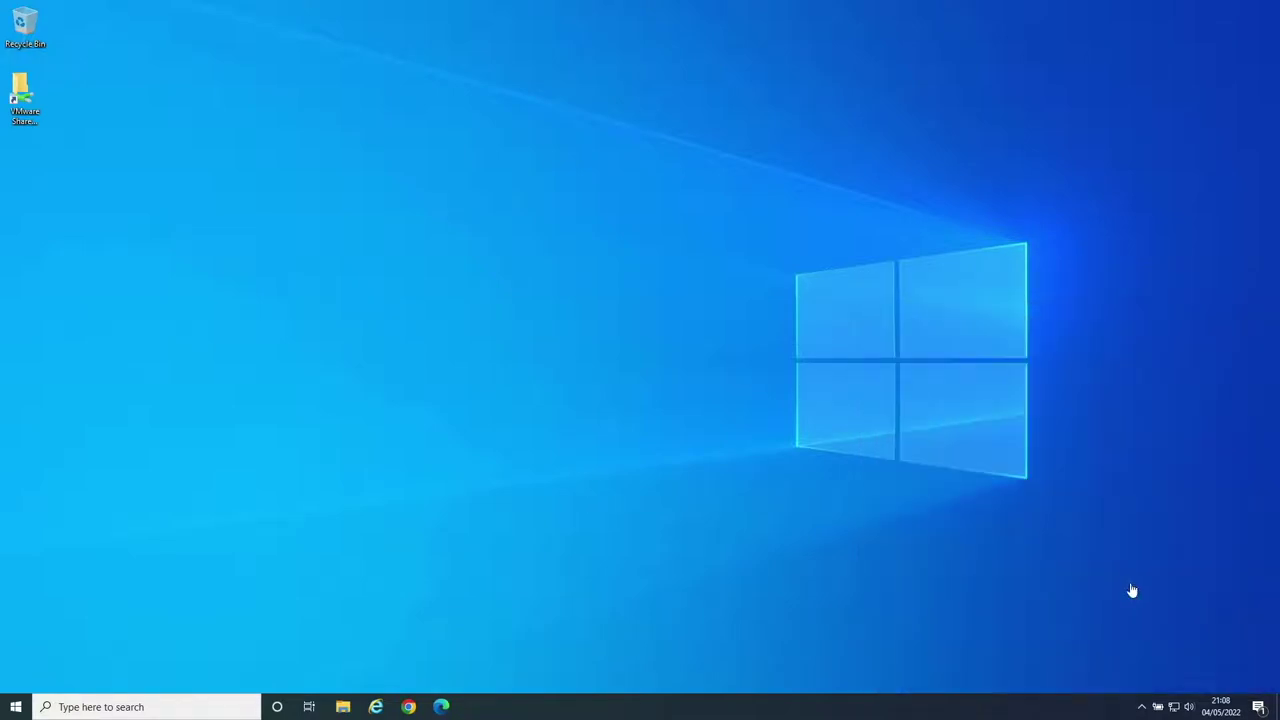
left_click(1207, 497)
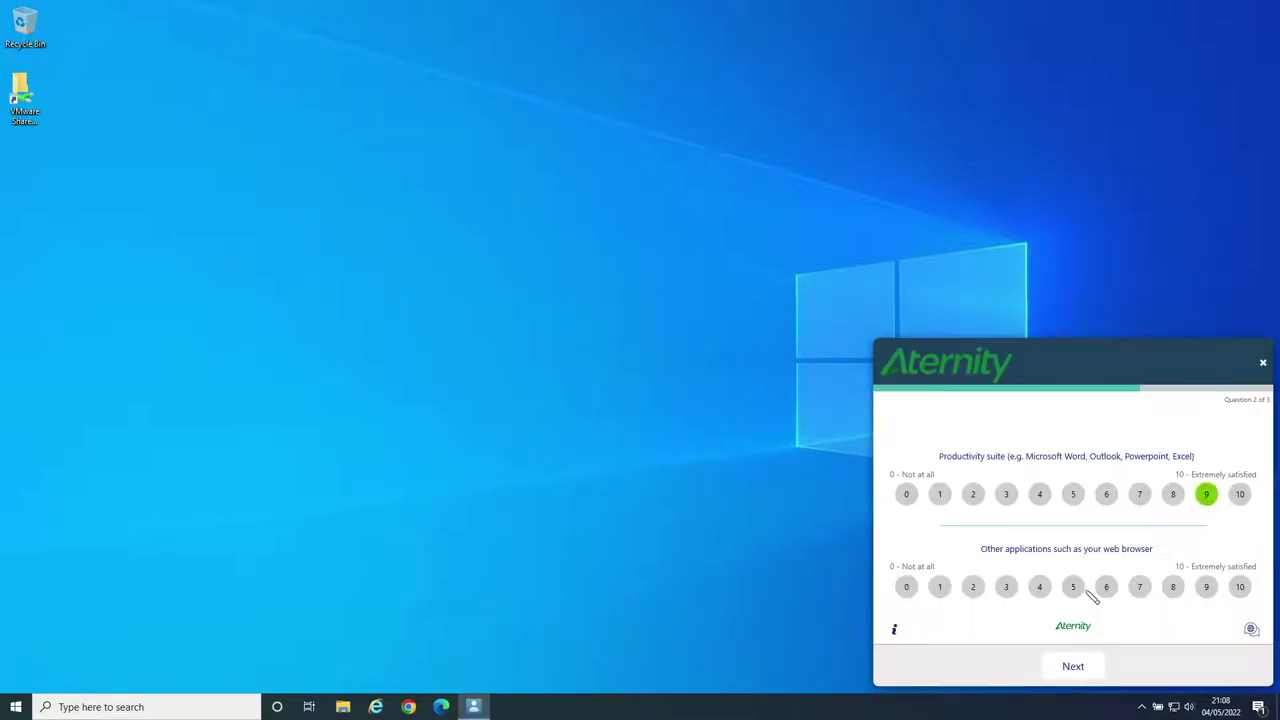